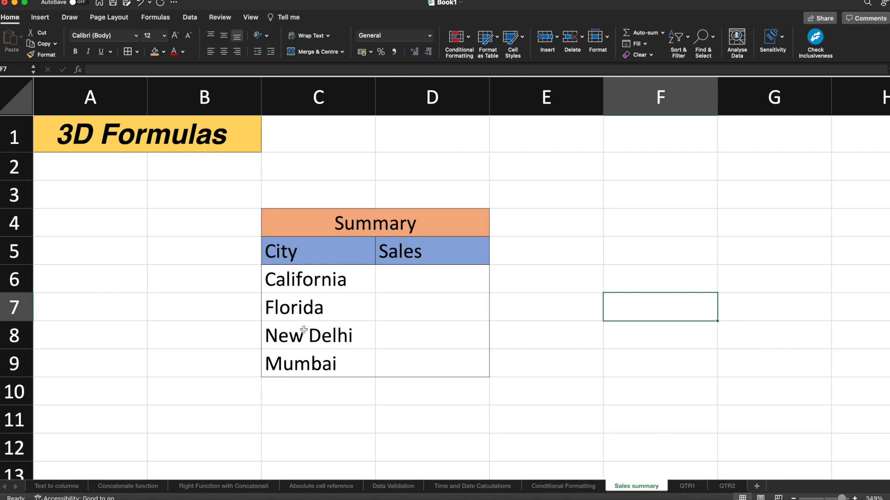
Examine the city sales figures on the QTR1 and QTR2 sheets and the empty Sales column on the Sales summary sheet.
{"action": "left_click", "coordinate": [687, 486]}
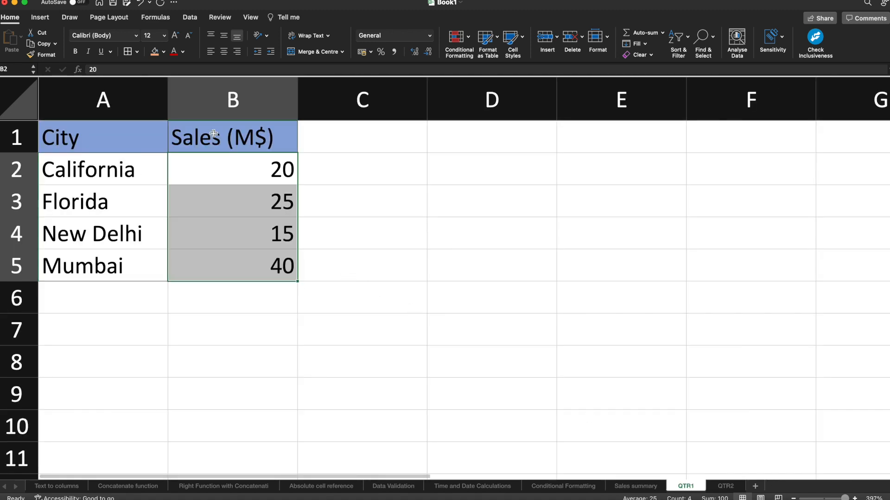
{"action": "left_click", "coordinate": [252, 182]}
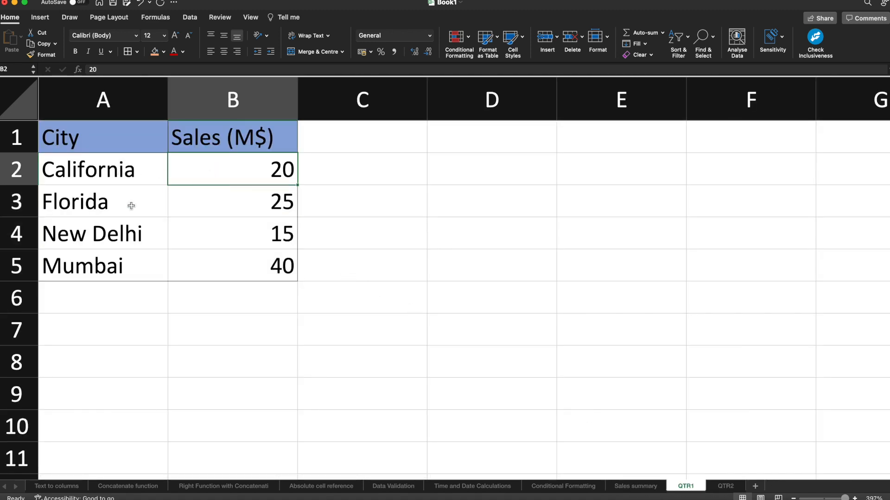
{"action": "left_click", "coordinate": [246, 218]}
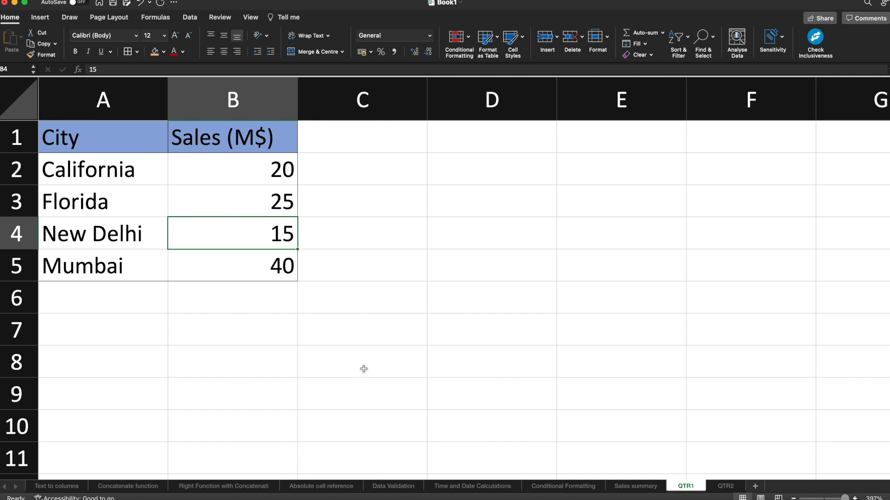
{"action": "left_click", "coordinate": [725, 488]}
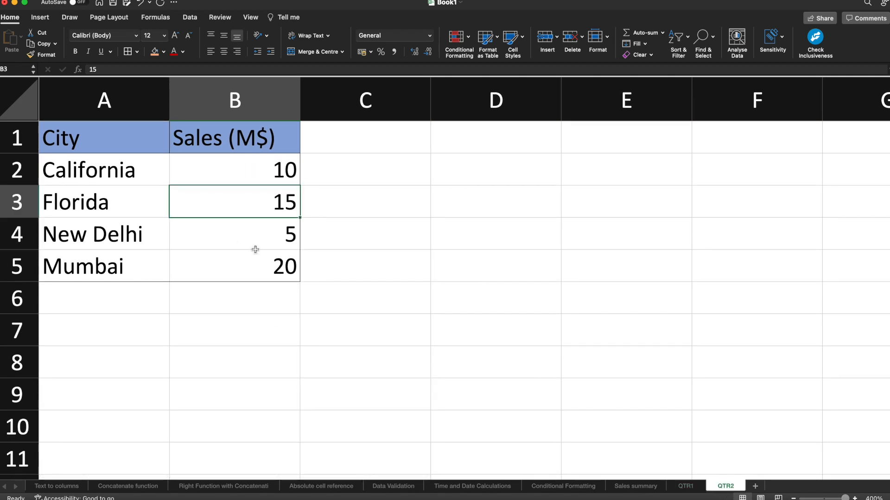
{"action": "left_click", "coordinate": [635, 487]}
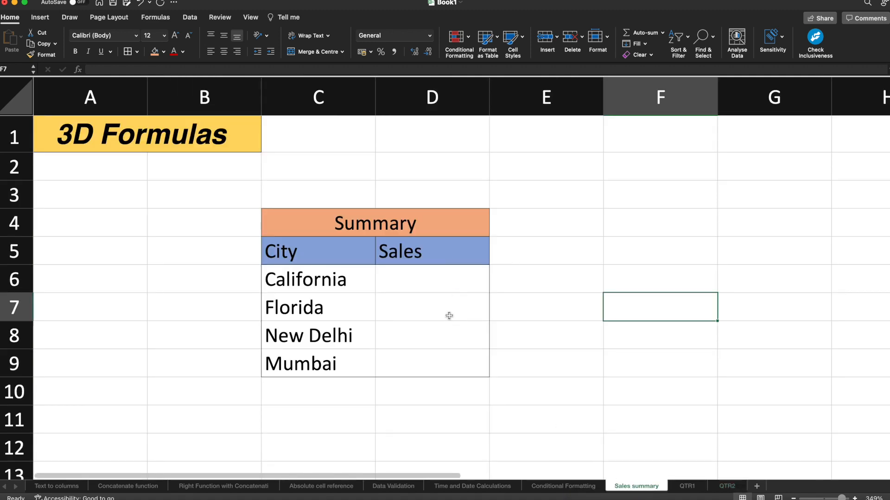
{"action": "left_click", "coordinate": [448, 288]}
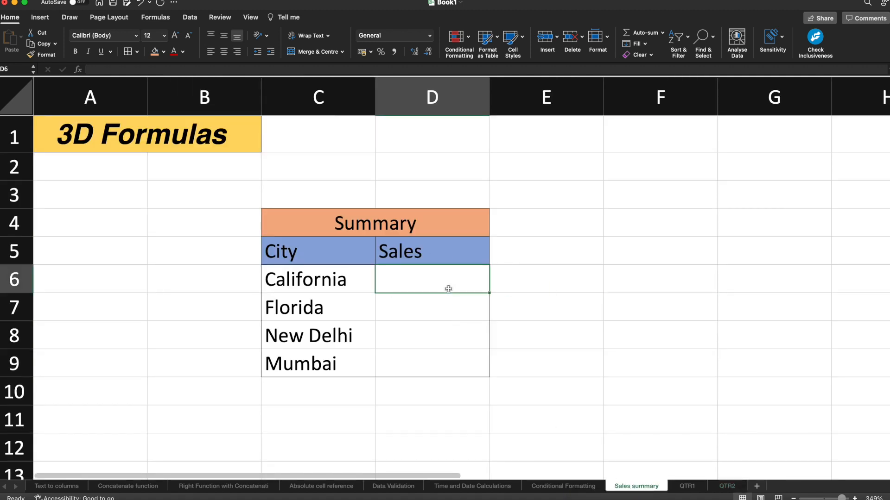
{"action": "left_click", "coordinate": [686, 488]}
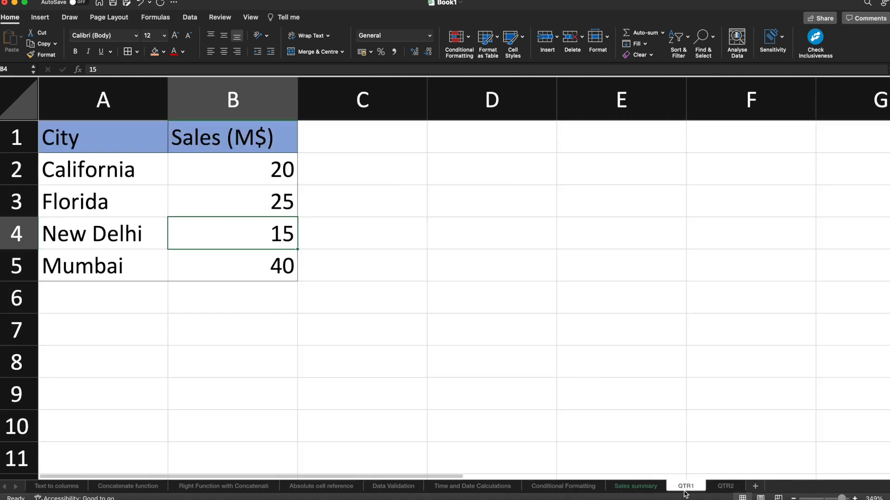
{"action": "left_click", "coordinate": [726, 487]}
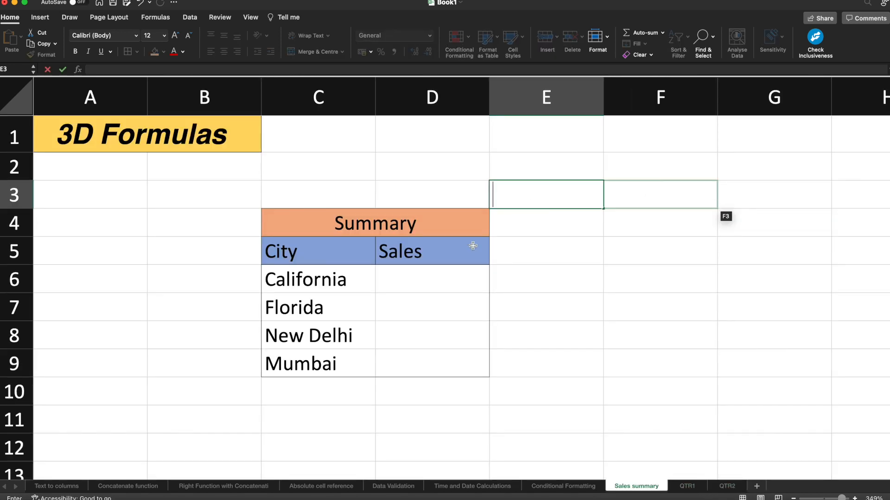
Enter the 3D formula =SUM('QTR1:QTR2'!B2) in D6 of the Sales summary sheet to total California's sales.
{"action": "double_click", "coordinate": [435, 273]}
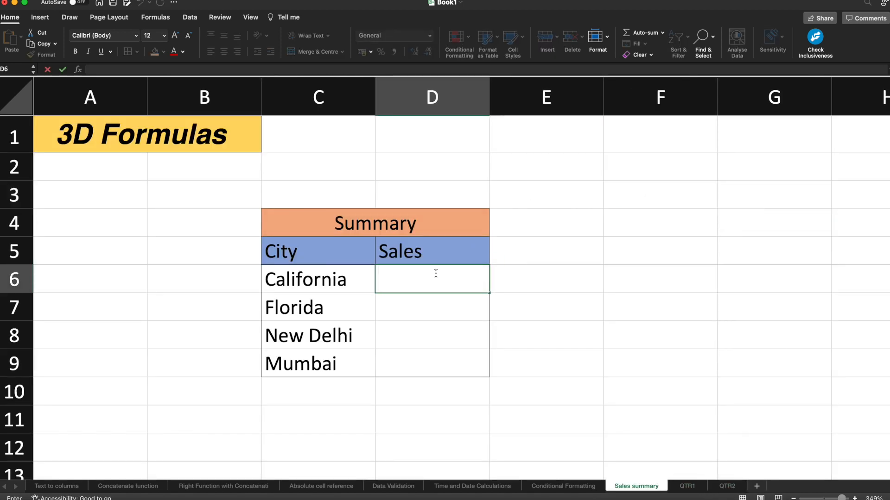
{"action": "type", "text": "=sum"}
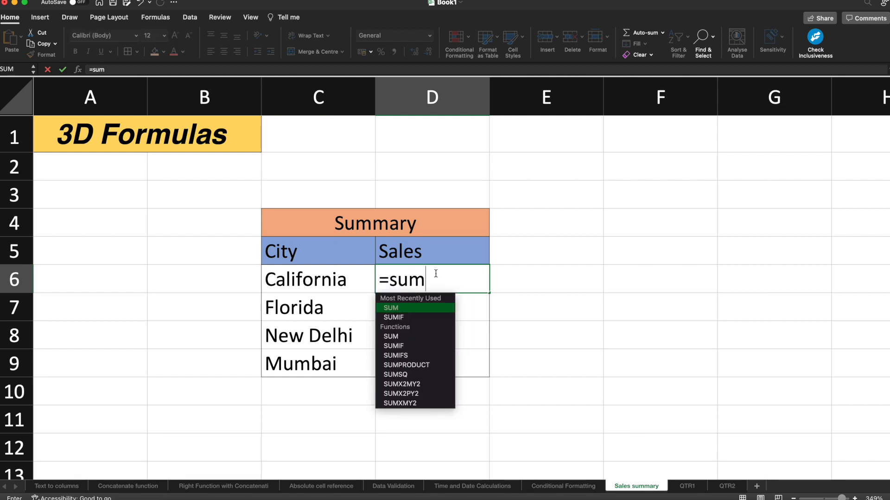
{"action": "type", "text": "("}
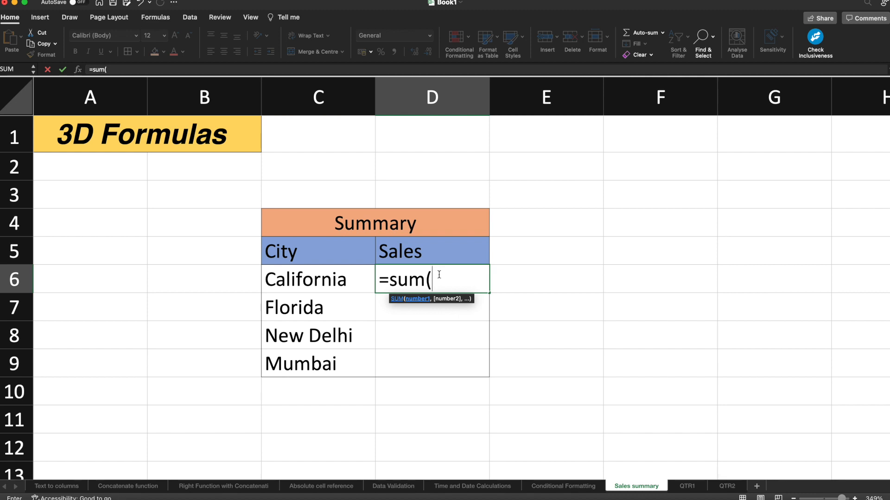
{"action": "left_click", "coordinate": [694, 488]}
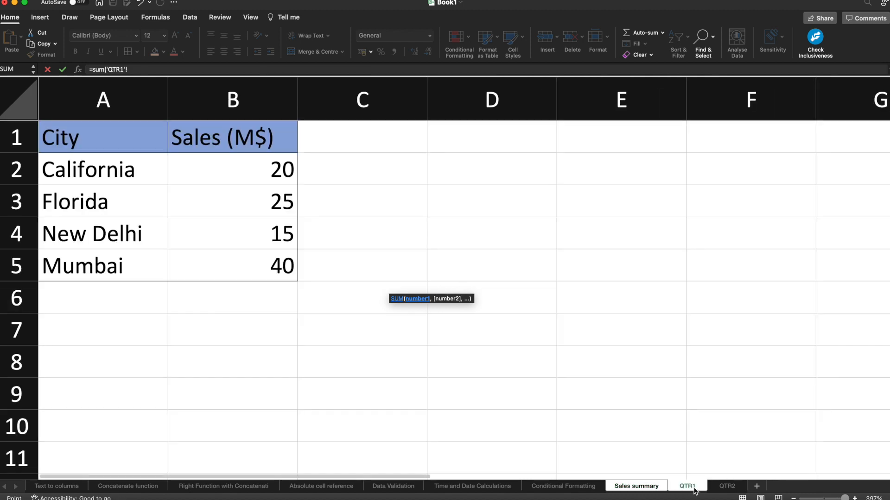
{"action": "left_click", "coordinate": [258, 169]}
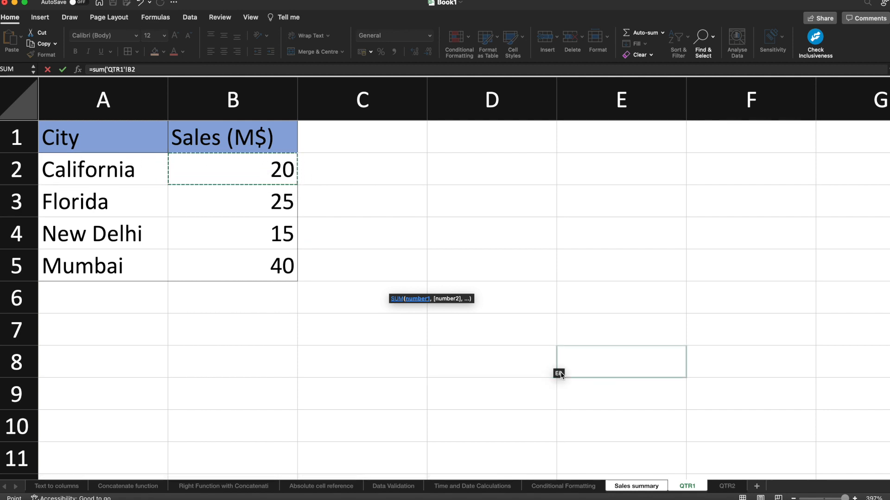
{"action": "left_click", "coordinate": [734, 490], "text": "shift"}
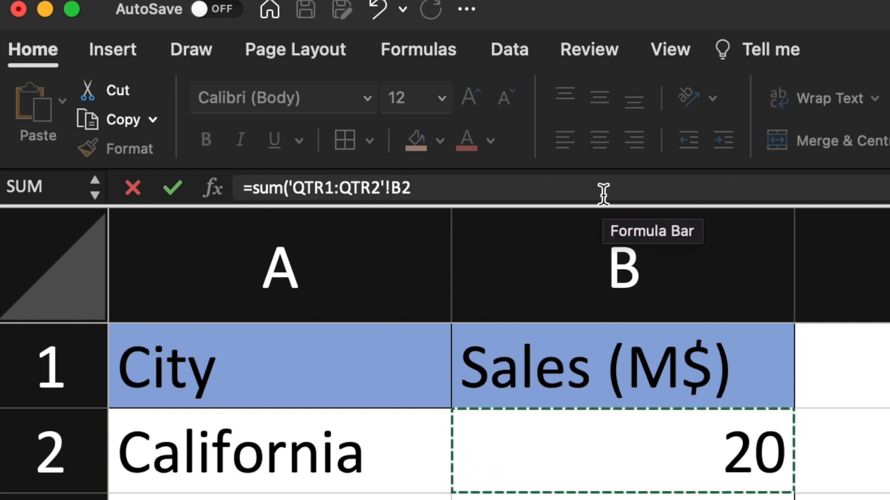
{"action": "type", "text": ")"}
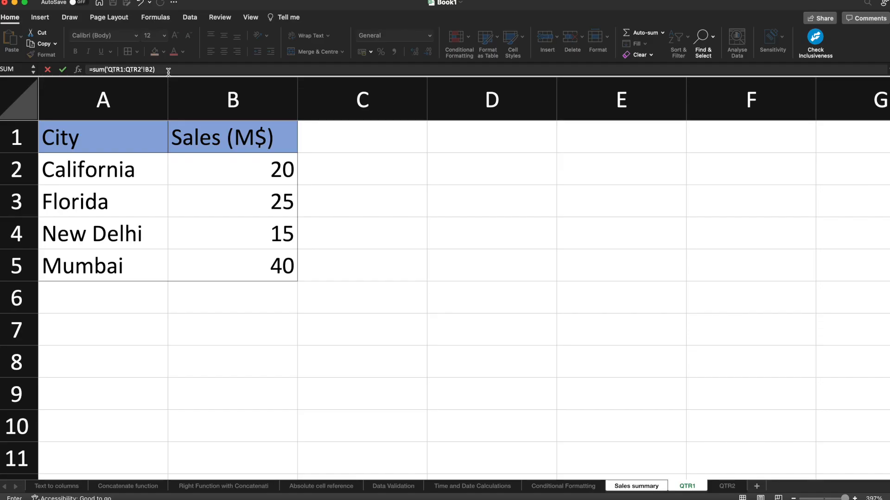
{"action": "key", "text": "Return"}
{"action": "left_click", "coordinate": [477, 280]}
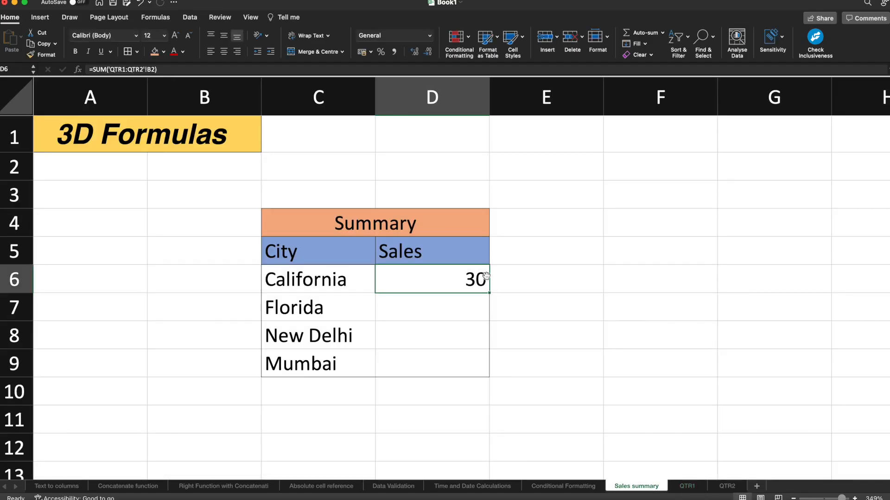
Set California's sales on the QTR2 sheet to 15 and return to the Sales summary sheet.
{"action": "left_click", "coordinate": [687, 486]}
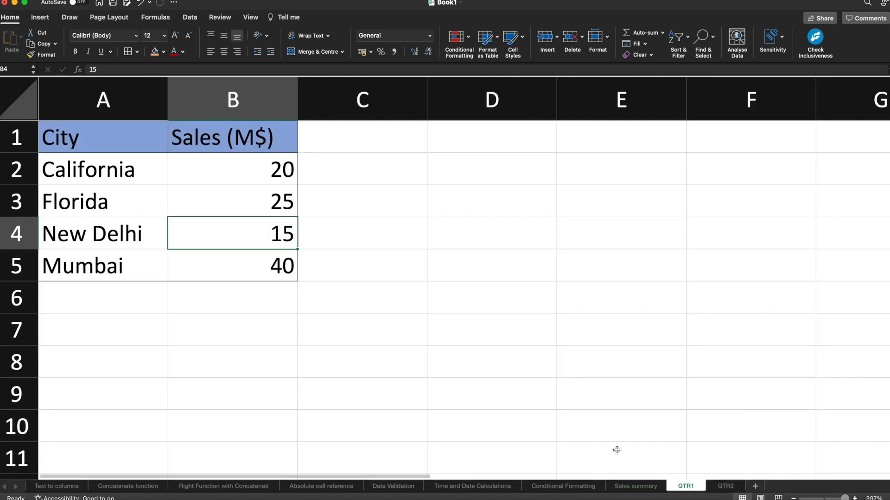
{"action": "left_click", "coordinate": [734, 489]}
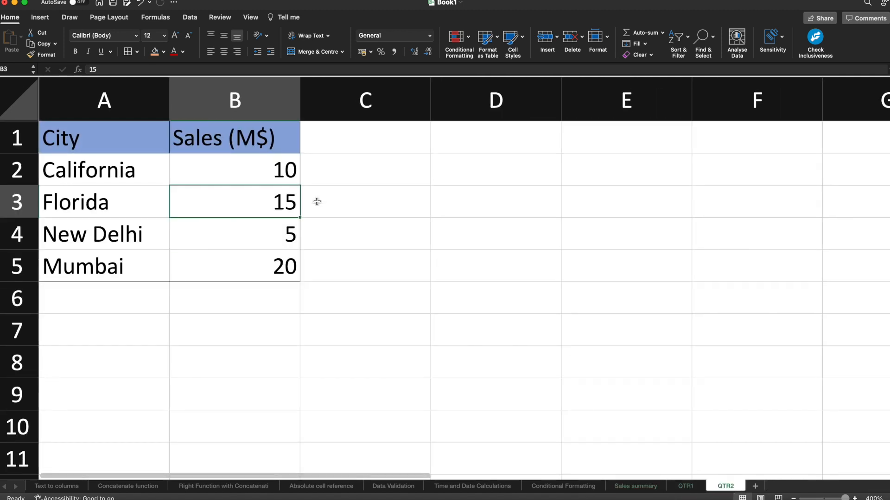
{"action": "double_click", "coordinate": [295, 168]}
{"action": "key", "text": "BackSpace"}
{"action": "type", "text": "5"}
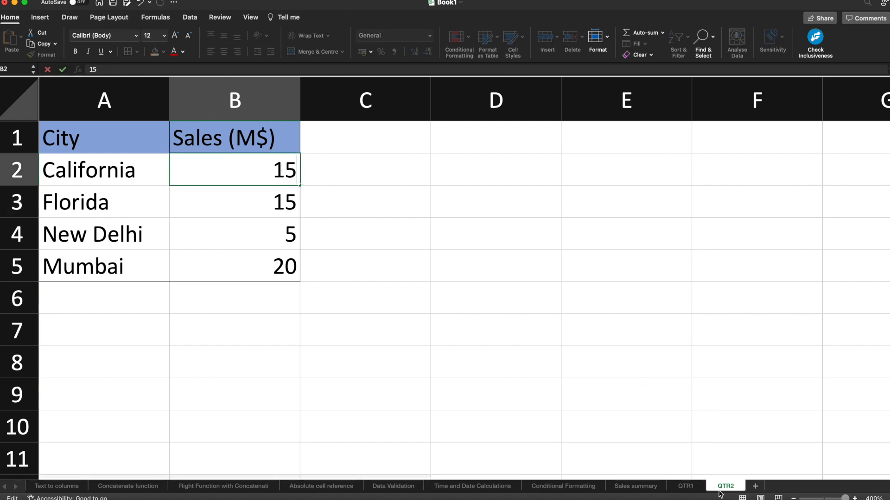
{"action": "left_click", "coordinate": [636, 486]}
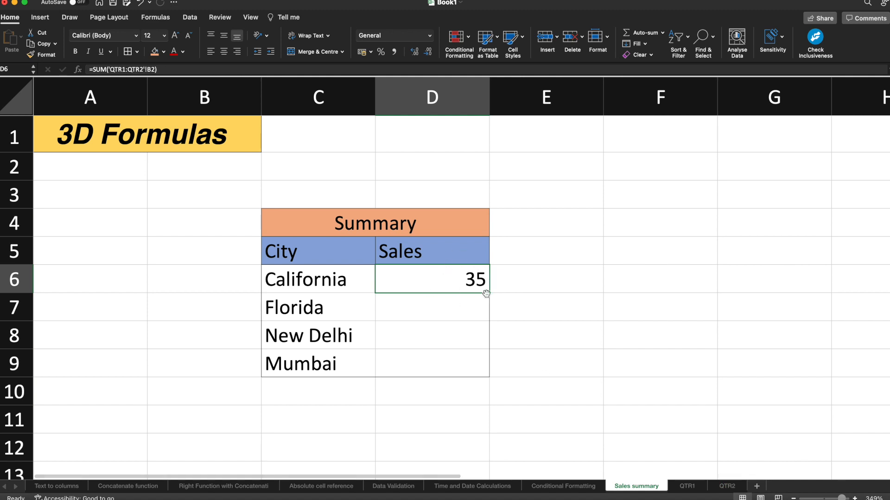
Review the California total's formula in D6 and fill it down through D9 for the remaining cities.
{"action": "double_click", "coordinate": [456, 280]}
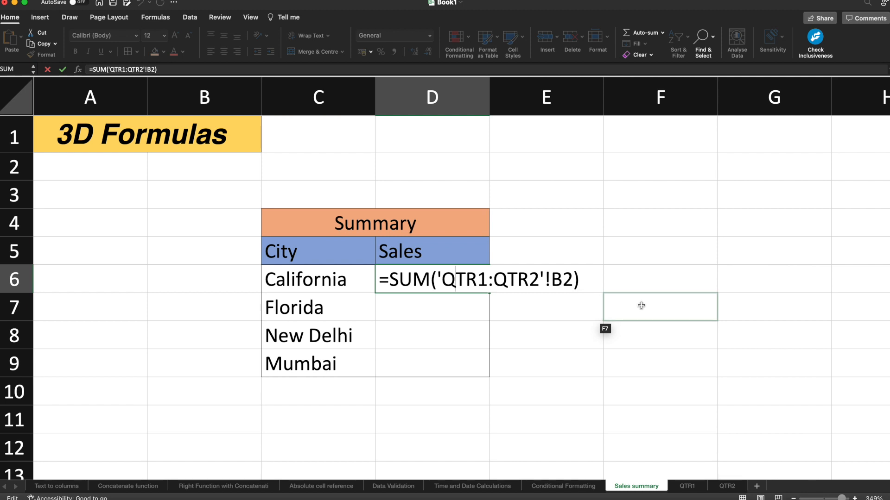
{"action": "key", "text": "Escape"}
{"action": "left_click_drag", "start_coordinate": [489, 293], "coordinate": [488, 373]}
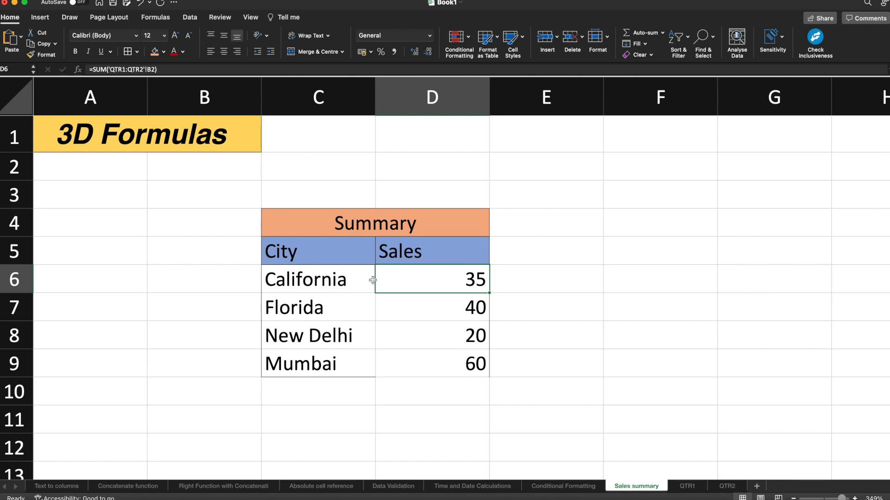
Begin a formula in E6 beside California's total with the sheet reference =QTR1!
{"action": "left_click", "coordinate": [523, 283]}
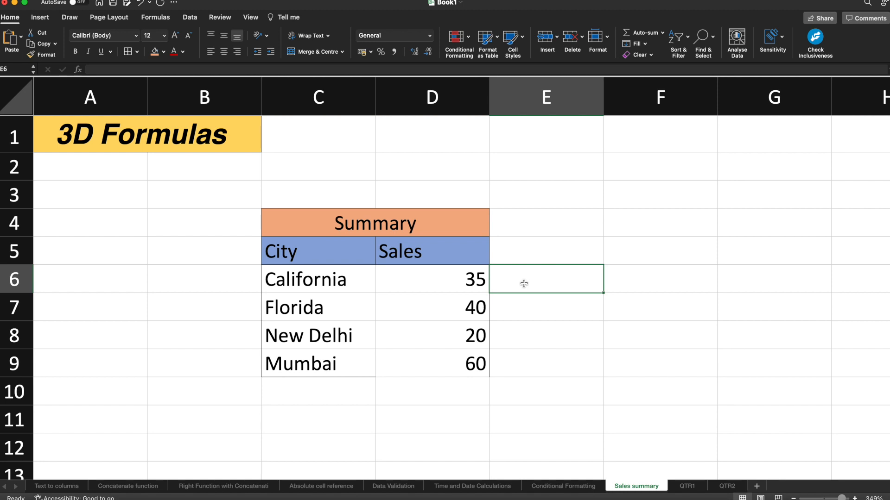
{"action": "type", "text": "="}
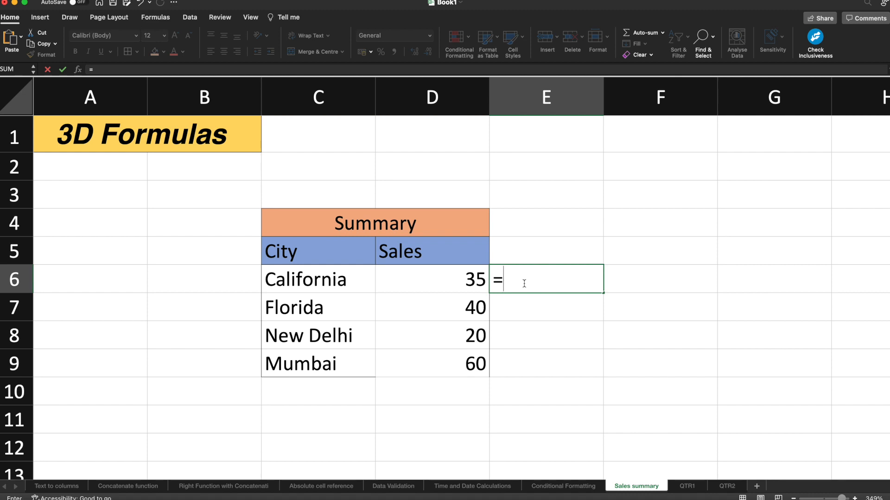
{"action": "type", "text": "QTR1!"}
{"action": "left_click", "coordinate": [687, 486]}
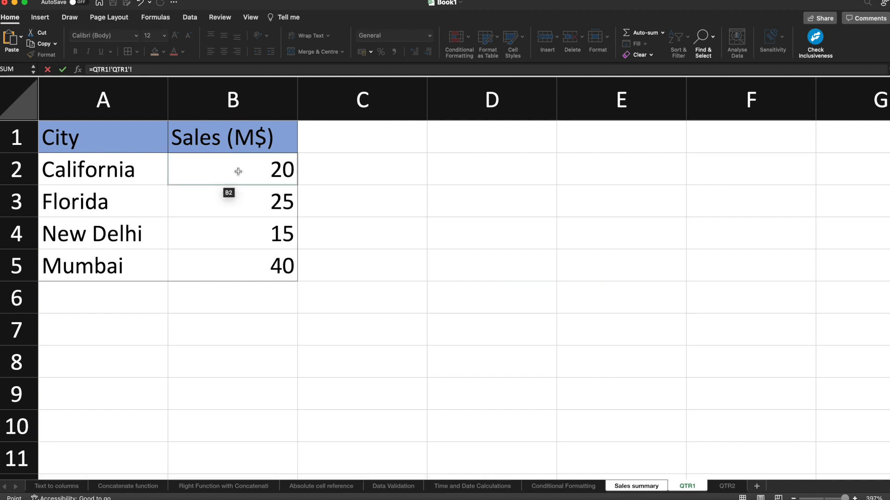
{"action": "left_click", "coordinate": [726, 488]}
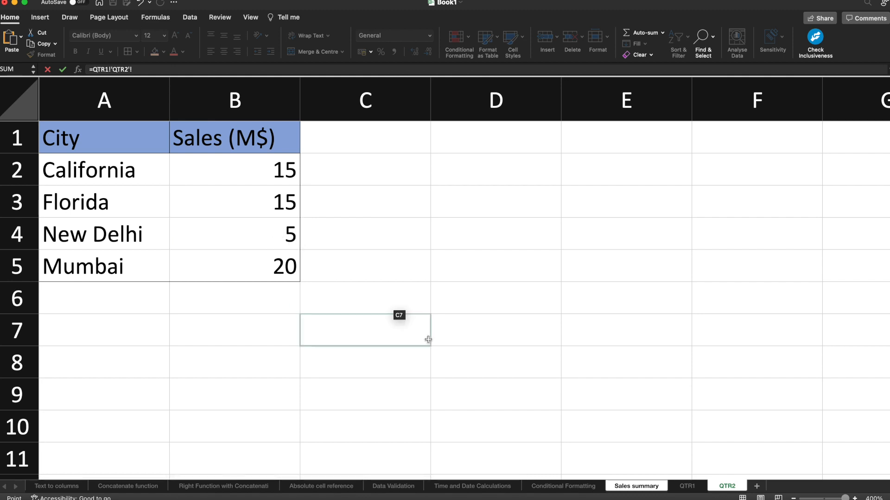
{"action": "left_click", "coordinate": [687, 486]}
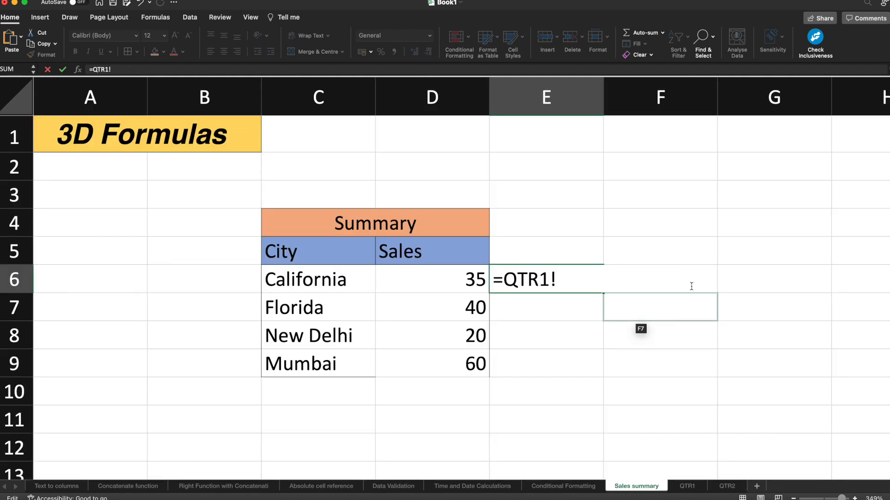
Complete the E6 formula as =QTR1!B2+QTR2!B4 to add individual cells from the two quarter sheets.
{"action": "type", "text": "B2"}
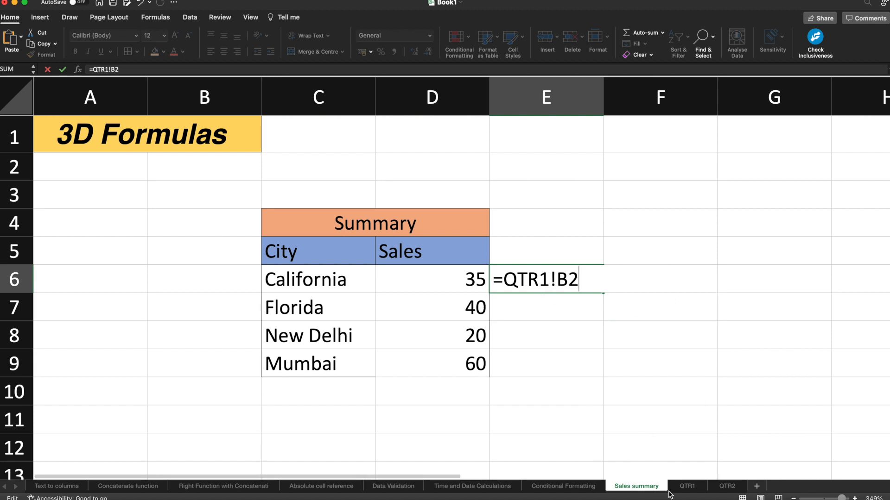
{"action": "type", "text": "+"}
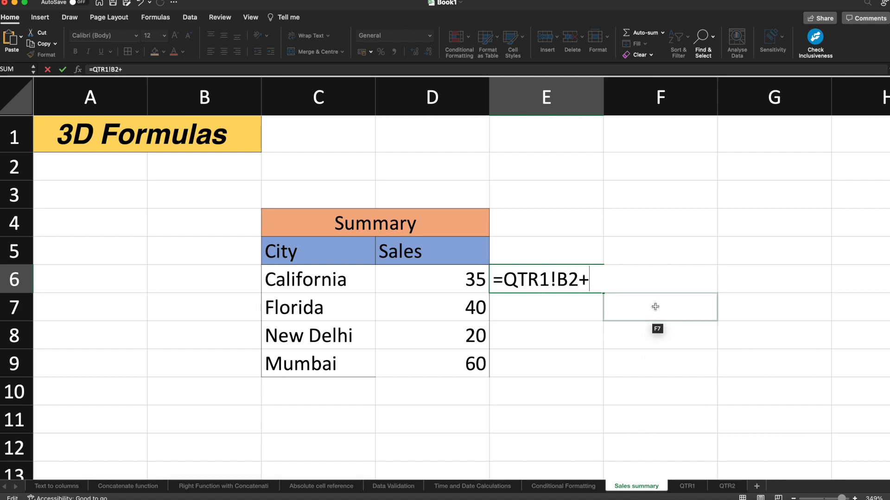
{"action": "type", "text": "QTR2"}
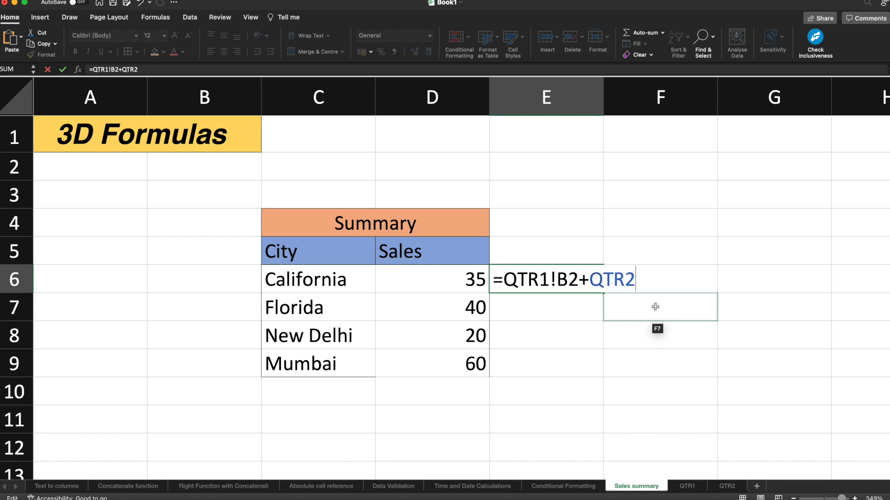
{"action": "type", "text": "!"}
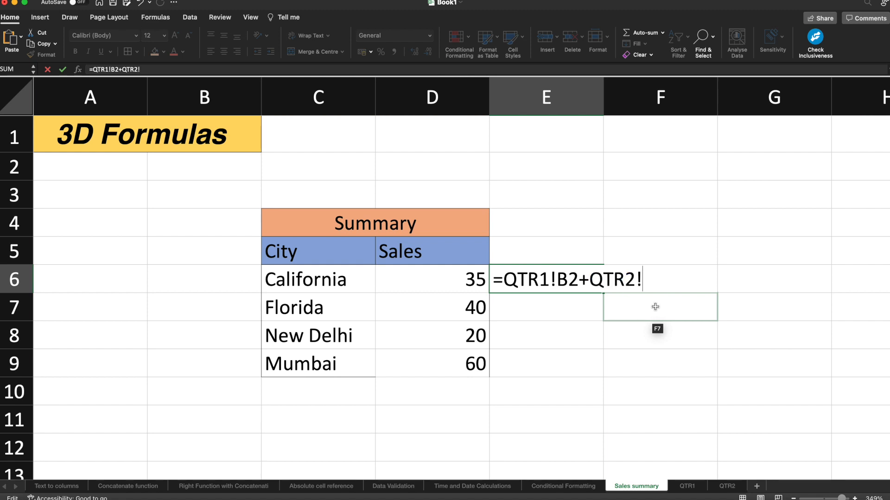
{"action": "type", "text": "B4"}
{"action": "key", "text": "Return"}
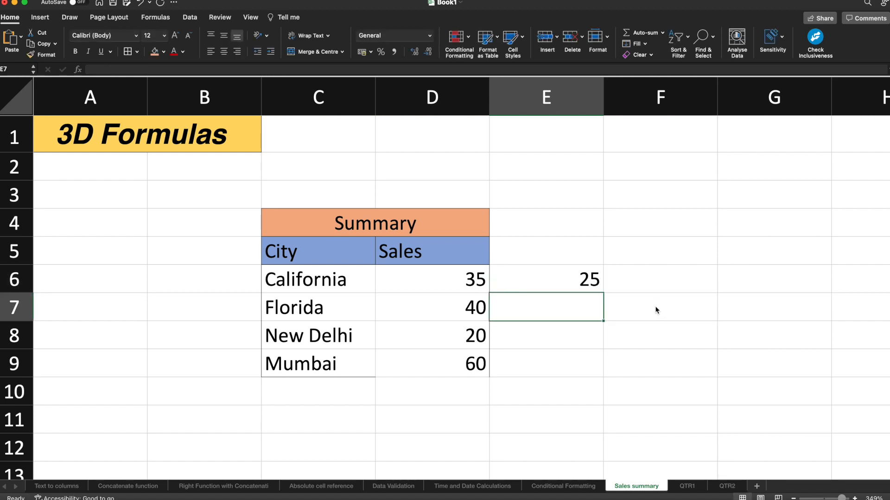
Change New Delhi's sales figure in B4 of the QTR2 sheet and return to the Sales summary sheet.
{"action": "left_click", "coordinate": [593, 281]}
{"action": "left_click", "coordinate": [726, 486]}
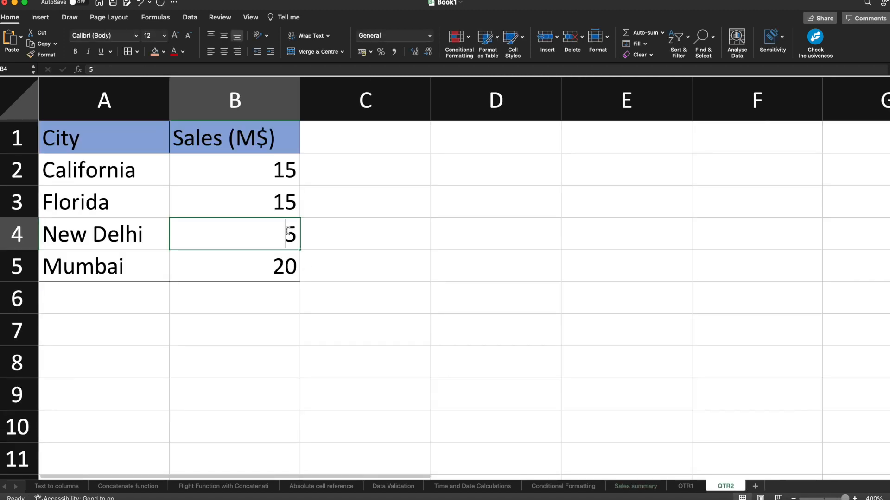
{"action": "left_click", "coordinate": [645, 487]}
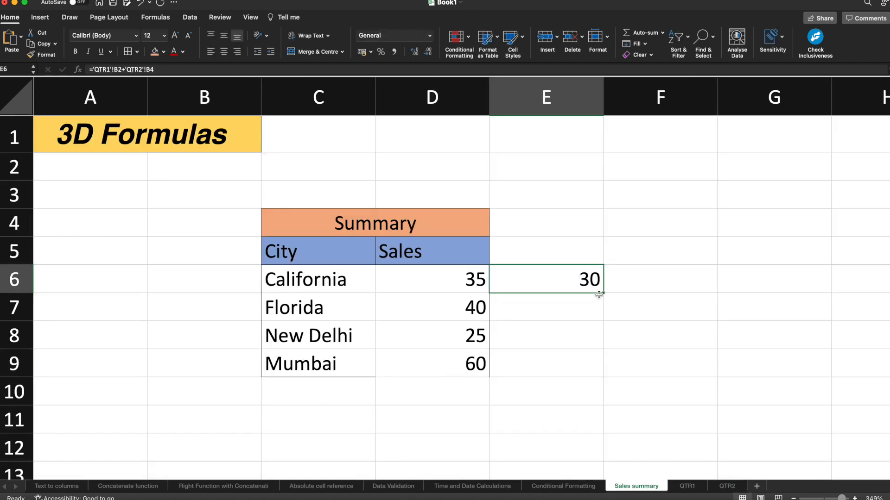
Write the text "Formula architecture =Sheet1Name!Cell1Name+Sheet2Name!Cell2Name" in cell B2 below the 3D Formulas title.
{"action": "left_click", "coordinate": [185, 171]}
{"action": "type", "text": "Formula "}
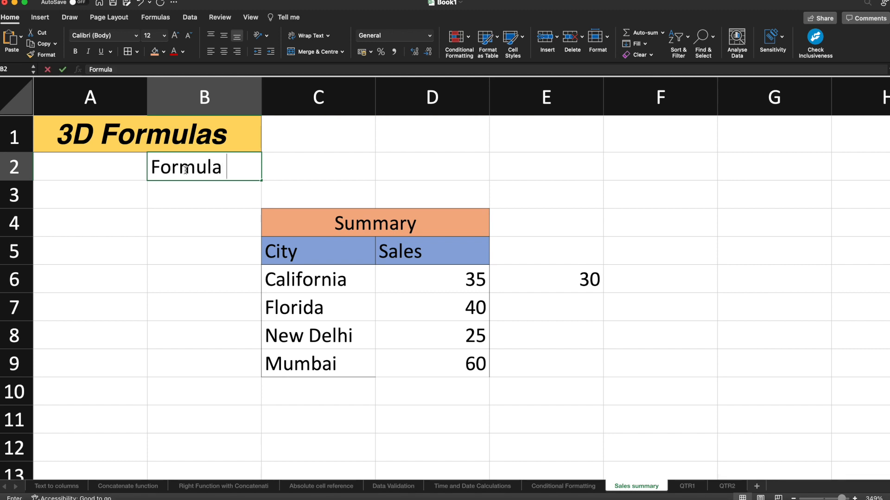
{"action": "type", "text": "architecture =Sheet1"}
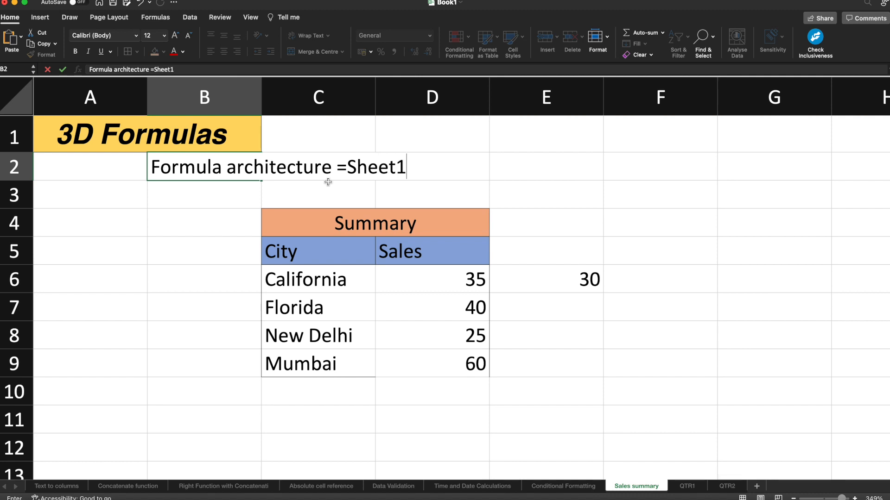
{"action": "type", "text": "Name"}
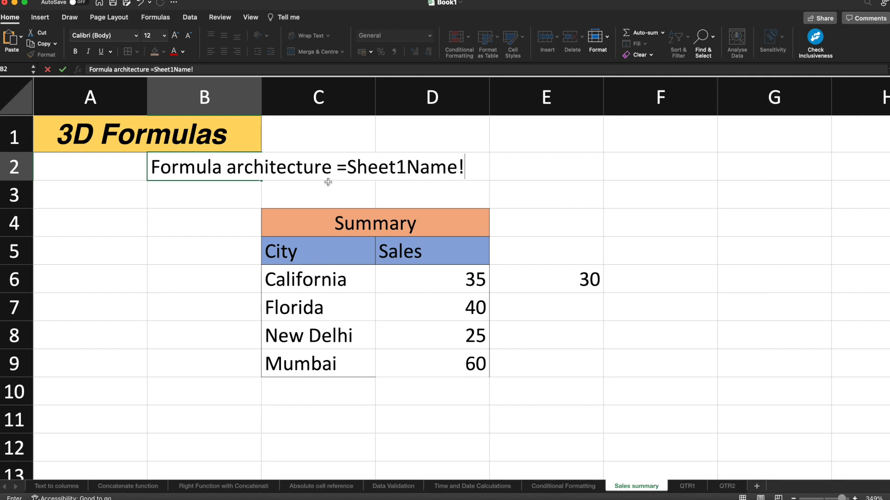
{"action": "type", "text": "!Cle"}
{"action": "key", "text": "BackSpace"}
{"action": "key", "text": "BackSpace"}
{"action": "type", "text": "ell"}
{"action": "type", "text": "1Name"}
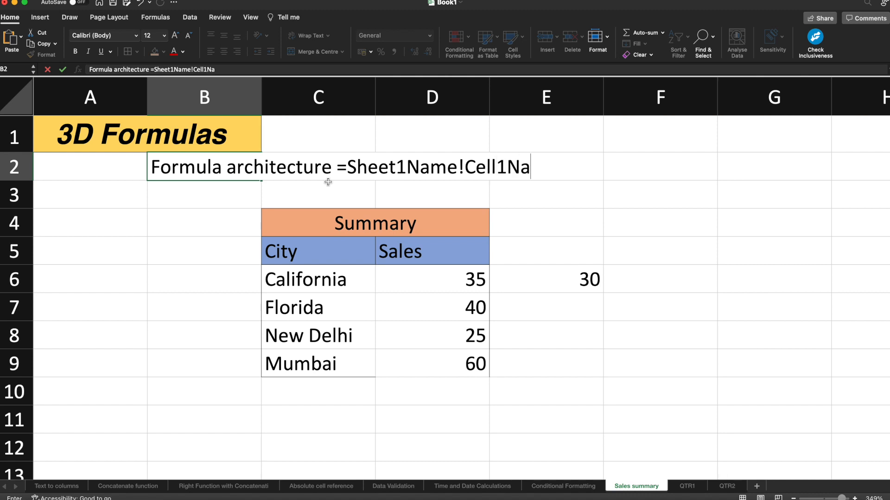
{"action": "type", "text": "+Sheet2Name"}
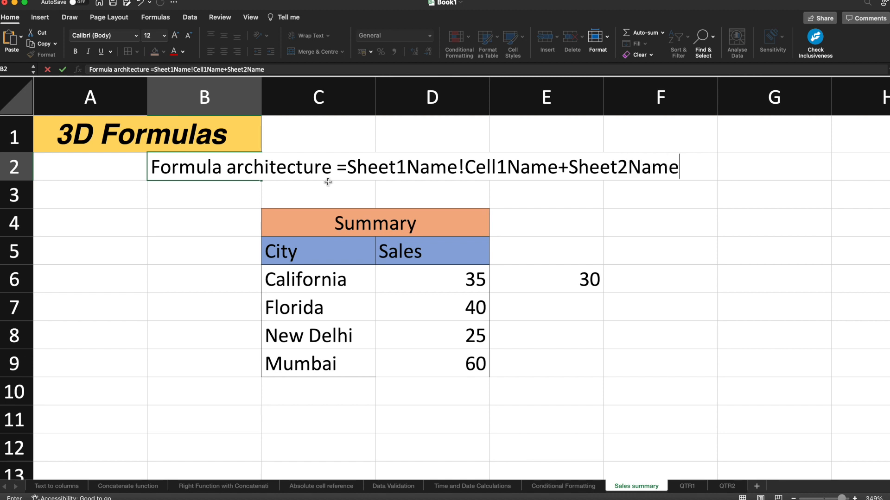
{"action": "type", "text": "!Cell2"}
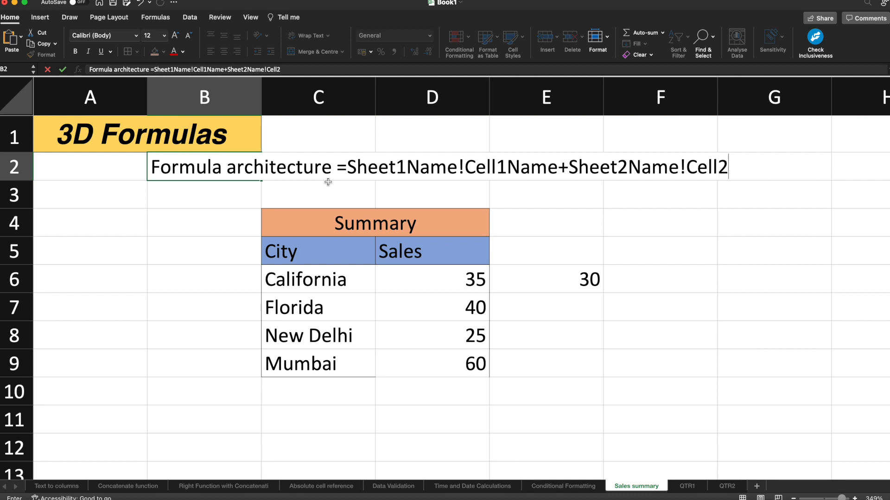
{"action": "type", "text": "Name"}
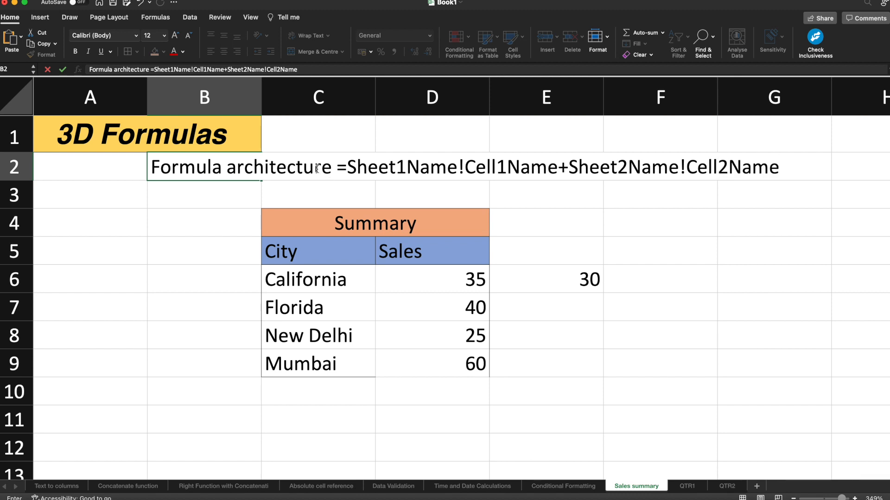